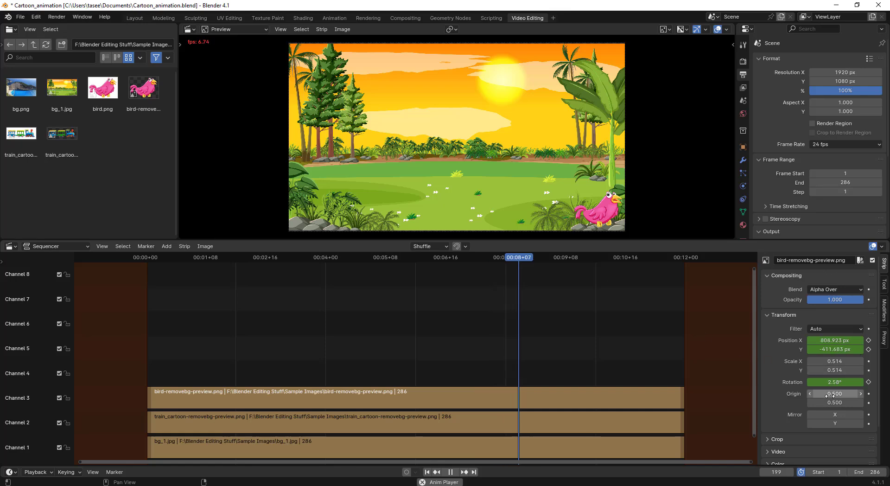
# Scrub the animation back to frame 13 and stop playback at frame 52.
pyautogui.click(508, 262)
pyautogui.moveTo(508, 261); pyautogui.dragTo(169, 265)
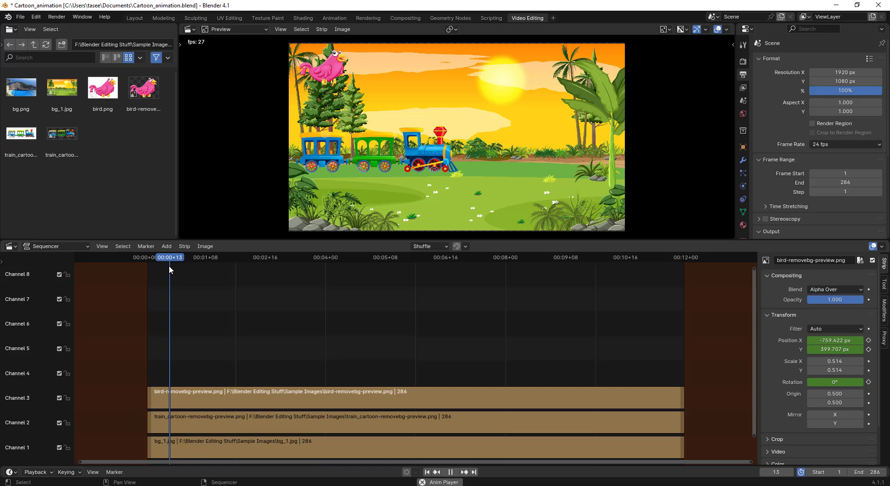
pyautogui.click(450, 471)
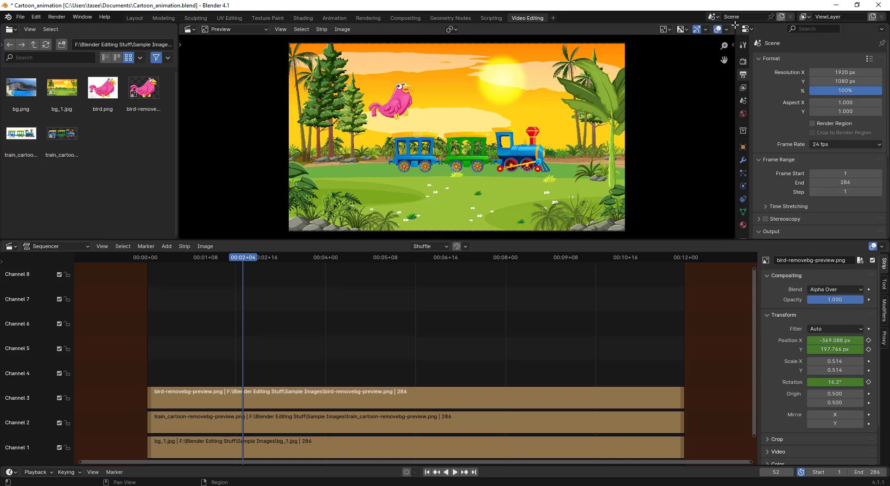
# Split the preview area into two side by side, narrow the file browser, and change the second preview to a Graph Editor.
pyautogui.moveTo(717, 27); pyautogui.dragTo(420, 35)
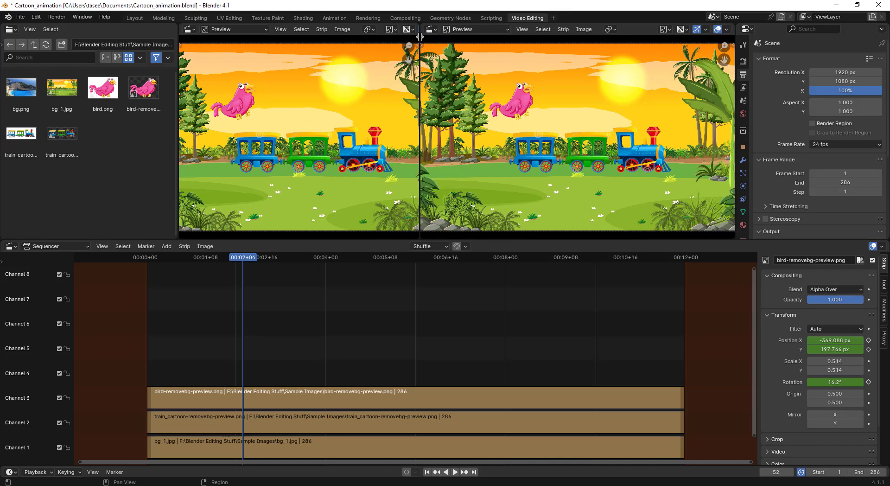
pyautogui.moveTo(177, 42); pyautogui.dragTo(88, 48)
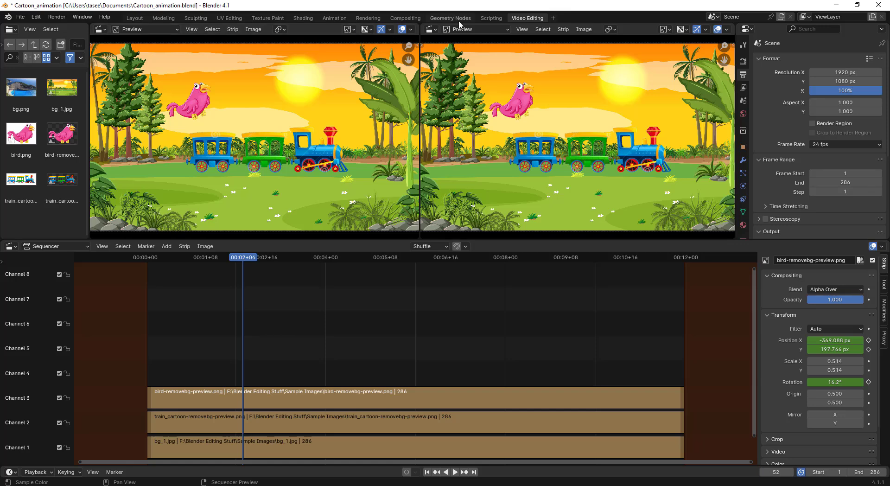
pyautogui.click(434, 29)
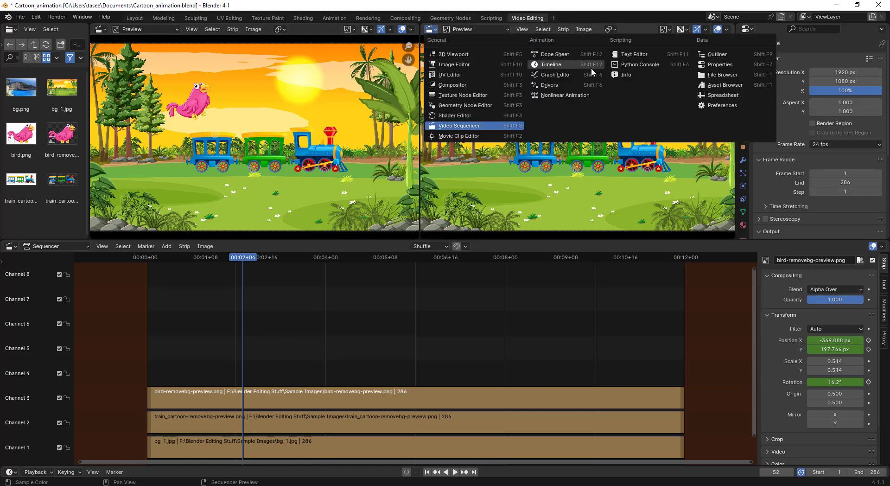
pyautogui.click(568, 76)
# Enlarge the Graph Editor in width and height by moving its borders with the preview and the sequencer.
pyautogui.moveTo(637, 51); pyautogui.dragTo(730, 52)
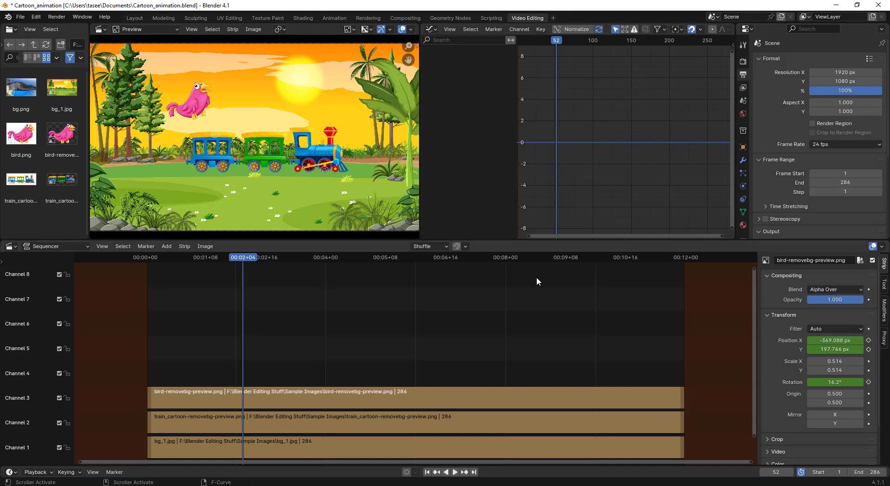
pyautogui.moveTo(420, 78); pyautogui.dragTo(384, 79)
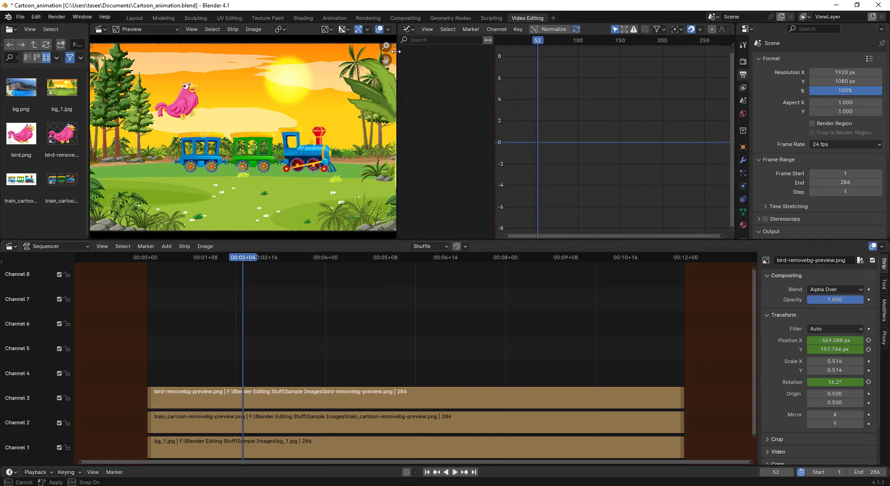
pyautogui.moveTo(413, 239); pyautogui.dragTo(413, 284)
# Examine the train strip's Translate X curve in the Graph Editor and play the animation from frame 24 to frame 216.
pyautogui.scroll(-2, 407, 344)
pyautogui.moveTo(211, 304); pyautogui.dragTo(223, 304)
pyautogui.click(262, 454)
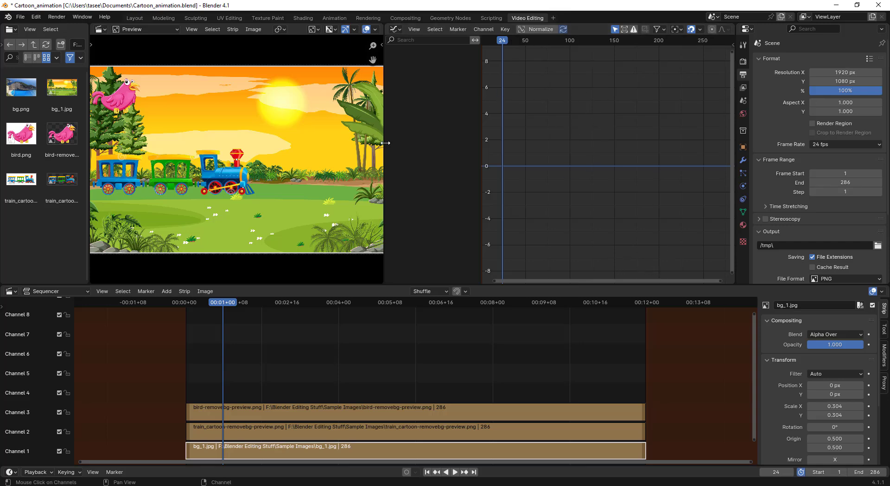
pyautogui.click(334, 429)
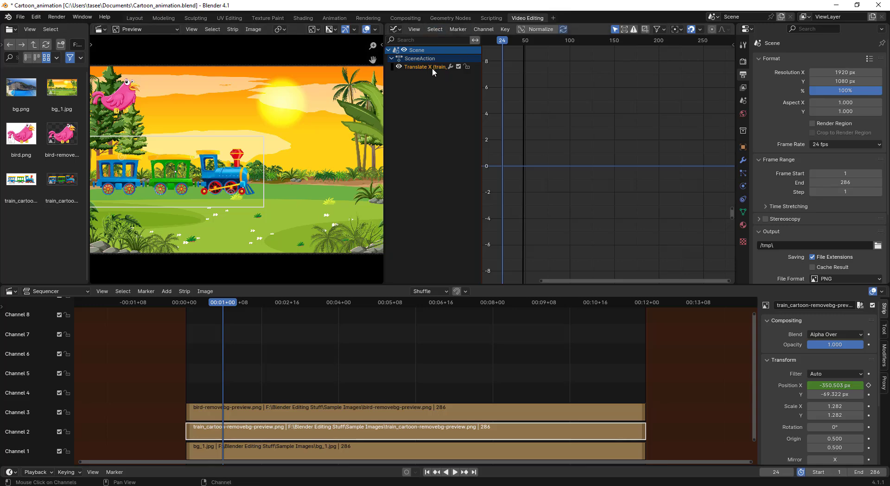
pyautogui.press('Home')
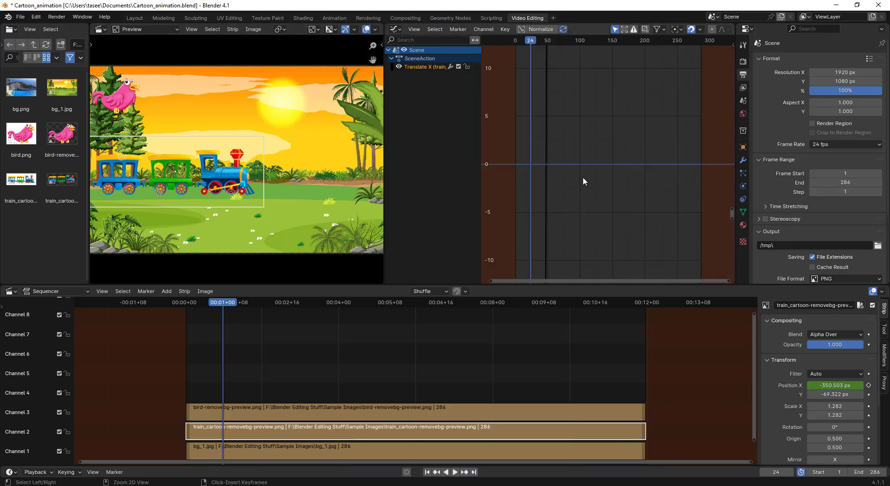
pyautogui.scroll(-4, 597, 188)
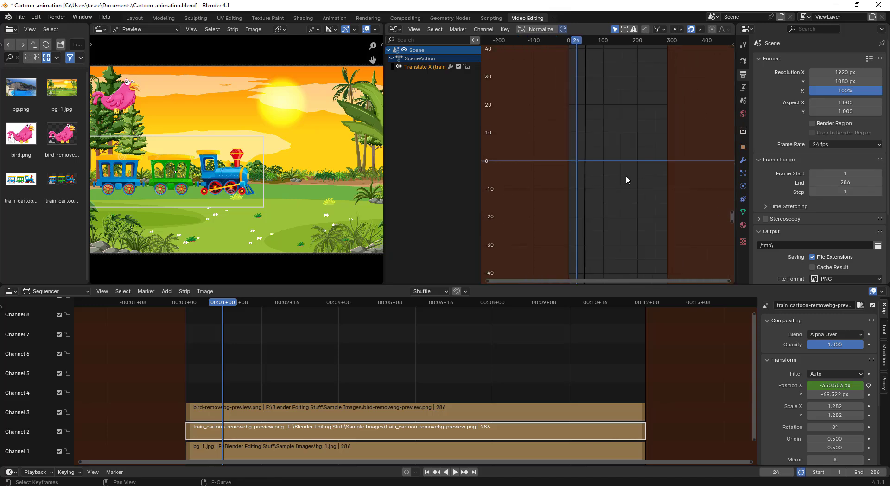
pyautogui.click(453, 471)
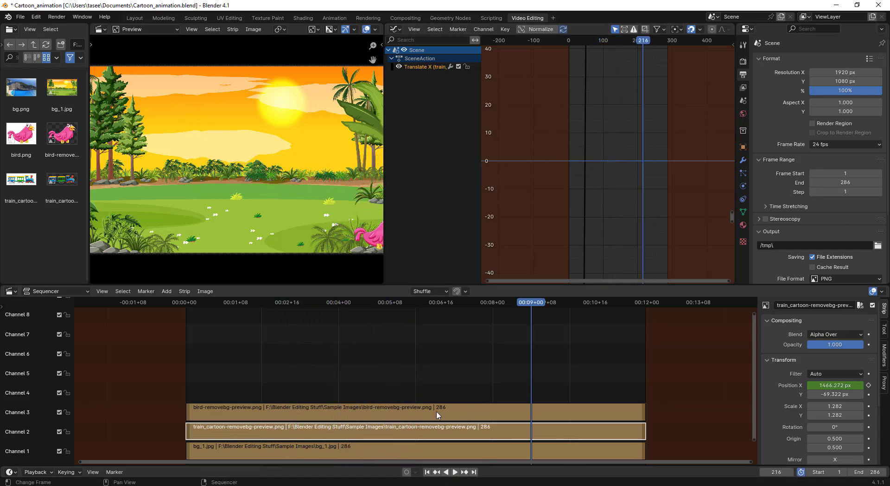
# Select the bird strip, return to frame 2, and bring its animation curves into view in the Graph Editor.
pyautogui.click(437, 411)
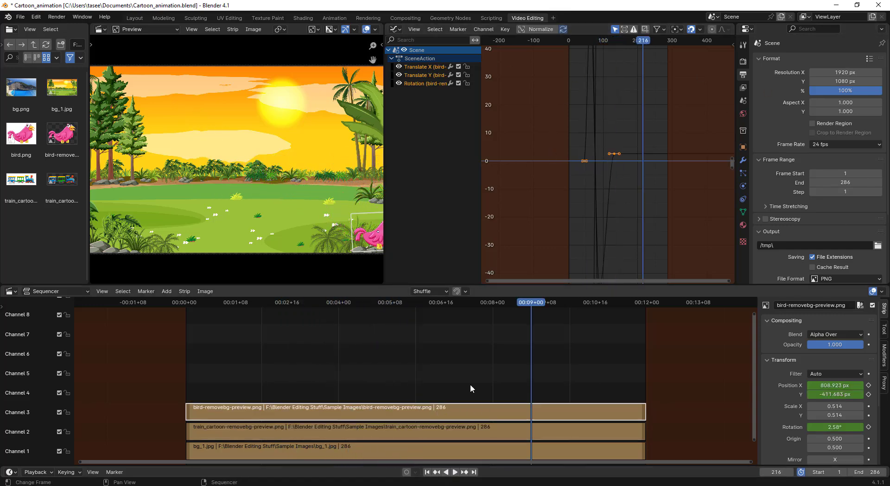
pyautogui.moveTo(470, 388); pyautogui.dragTo(187, 309)
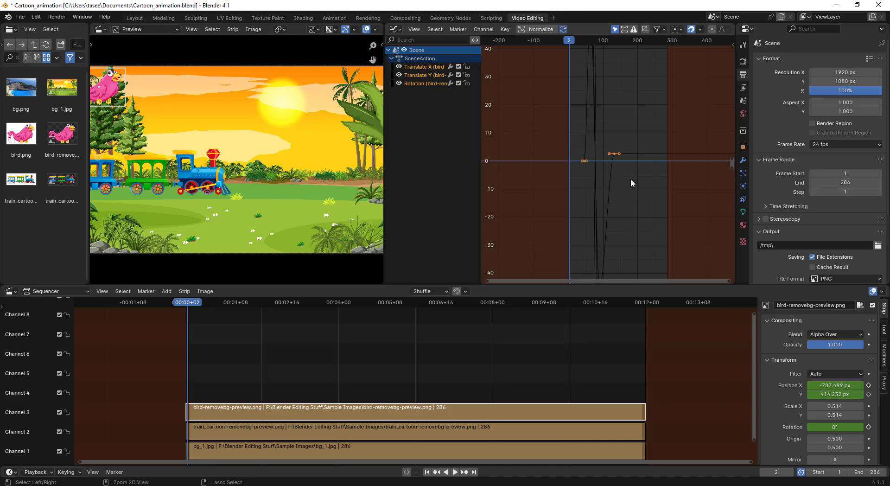
pyautogui.keyDown('ctrl'); pyautogui.moveTo(630, 179); pyautogui.dragTo(637, 190, button='middle'); pyautogui.keyUp('ctrl')
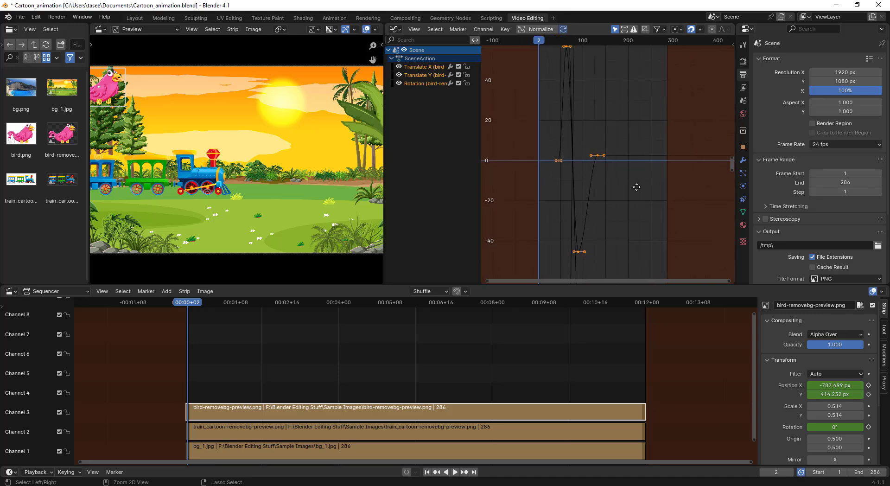
pyautogui.keyDown('ctrl'); pyautogui.moveTo(632, 184); pyautogui.dragTo(641, 186, button='middle'); pyautogui.keyUp('ctrl')
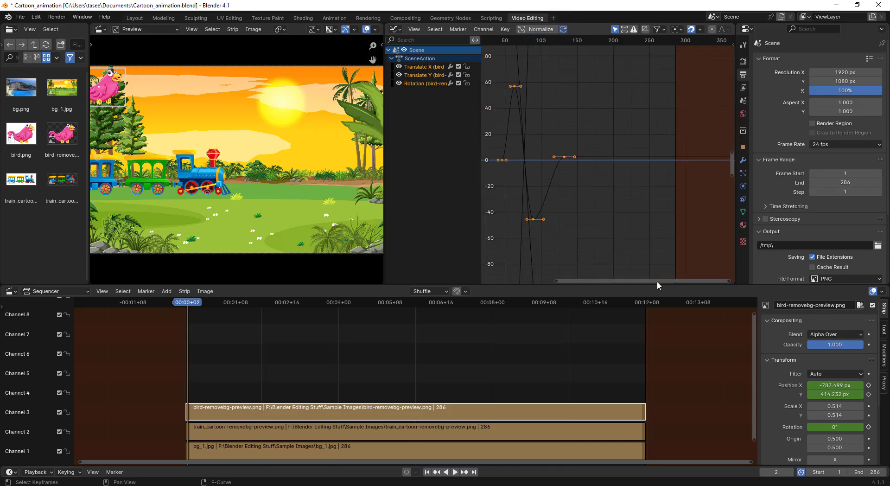
pyautogui.moveTo(657, 281); pyautogui.dragTo(610, 280)
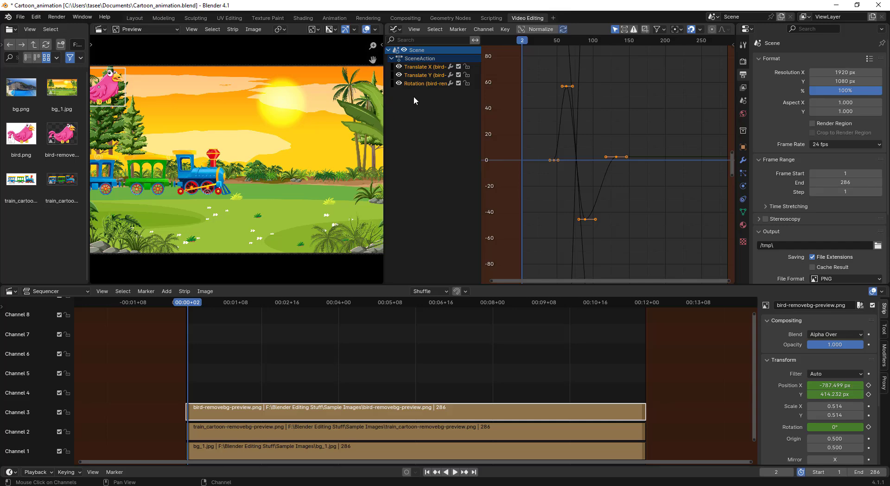
# Play the animation, scrub back to frame 54, and isolate the bird's Translate X curve.
pyautogui.click(455, 471)
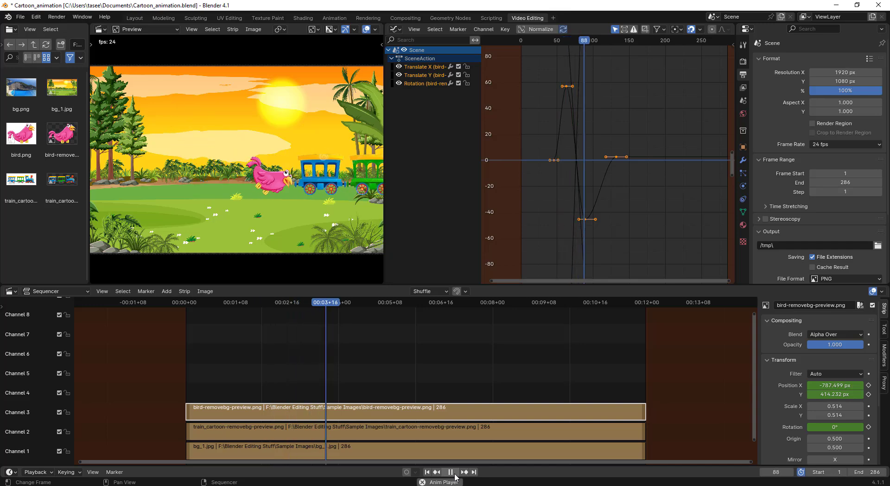
pyautogui.click(582, 42)
pyautogui.moveTo(582, 44); pyautogui.dragTo(559, 55)
pyautogui.click(424, 68)
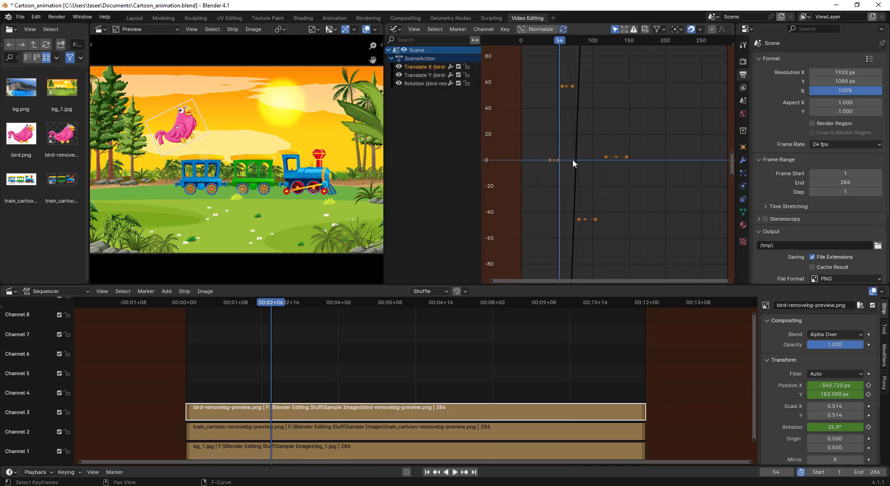
# Show the bird's full Translate Y curve and scrub from frame 54 to frame 85 to compare it with the motion.
pyautogui.click(558, 97)
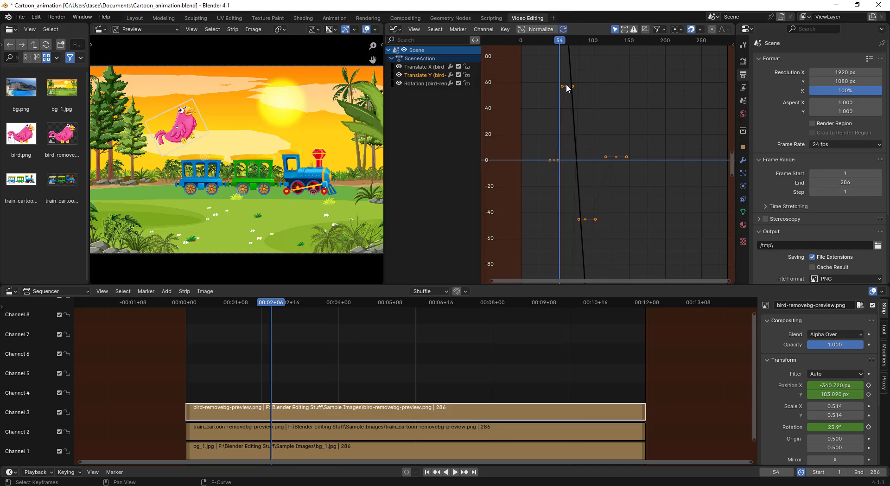
pyautogui.keyDown('ctrl'); pyautogui.moveTo(573, 93); pyautogui.dragTo(655, 261, button='middle'); pyautogui.keyUp('ctrl')
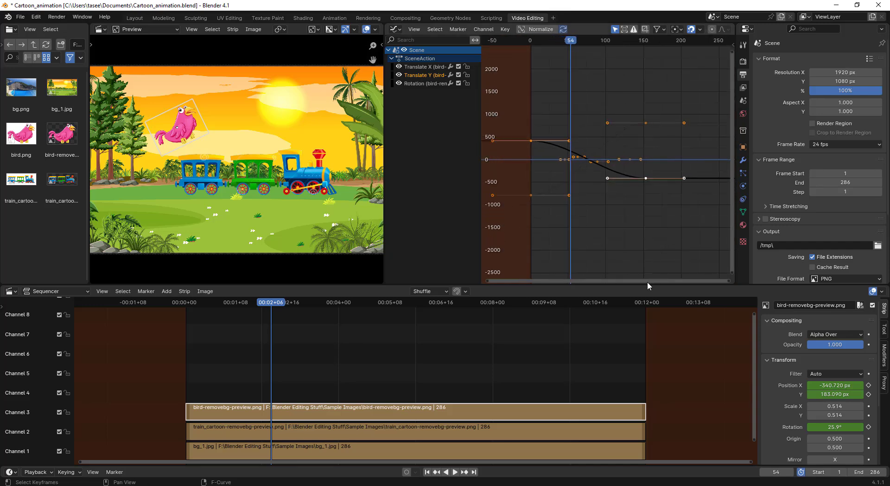
pyautogui.moveTo(648, 280); pyautogui.dragTo(637, 278)
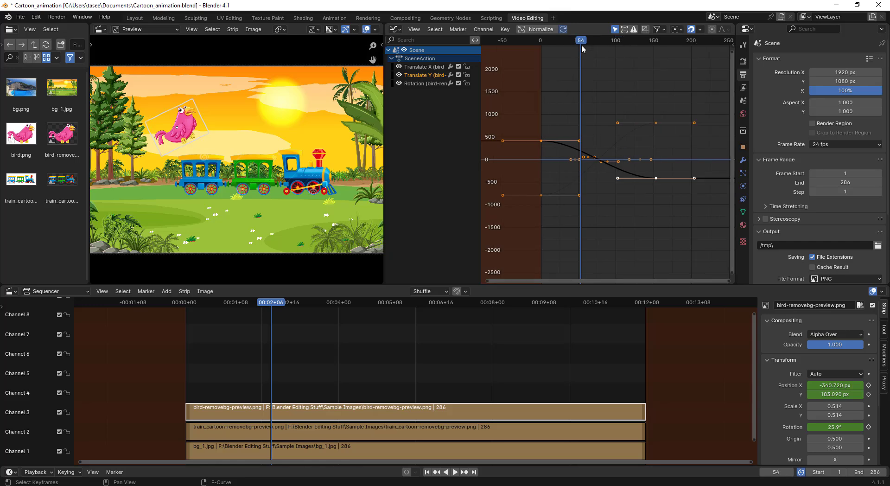
pyautogui.moveTo(582, 49); pyautogui.dragTo(607, 74)
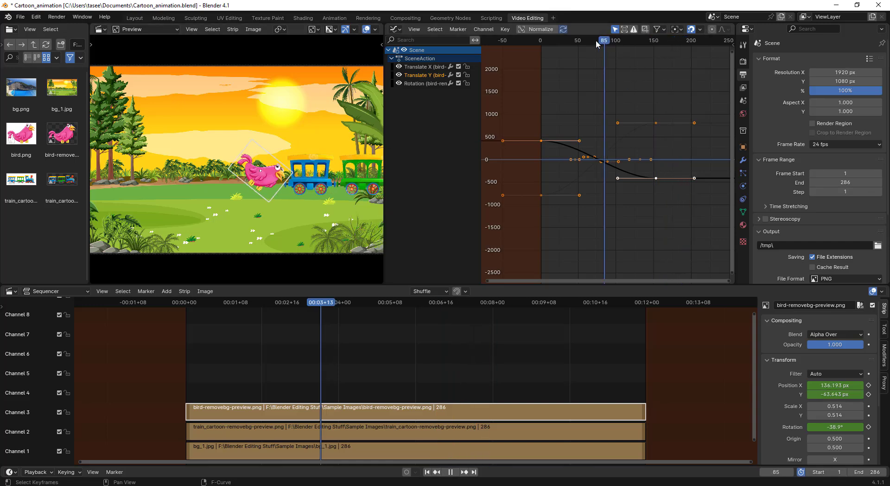
# Replay the bird's descent from the start of the animation and stop at frame 54.
pyautogui.click(550, 44)
pyautogui.press('space')
pyautogui.click(534, 43)
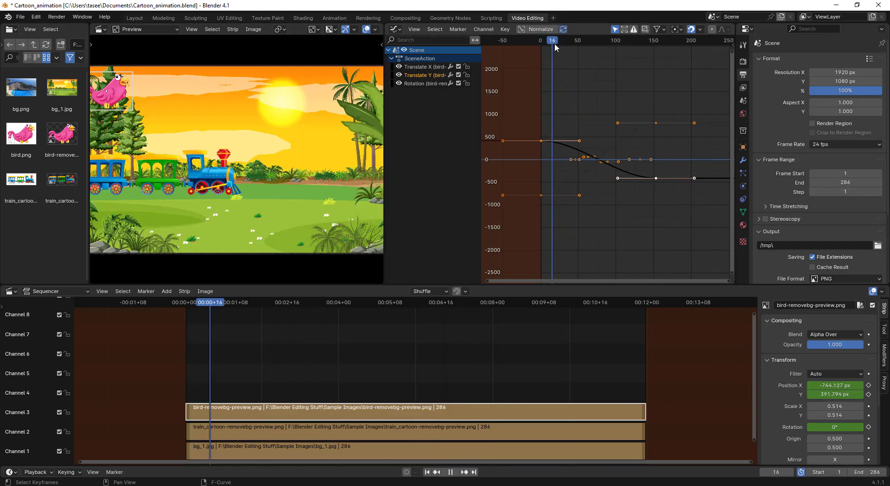
pyautogui.moveTo(566, 43); pyautogui.dragTo(580, 43)
pyautogui.press('space')
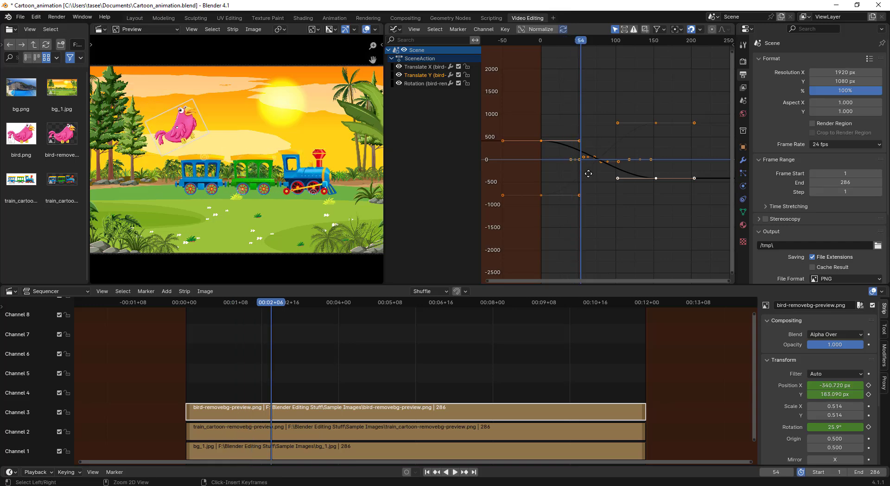
# Select the bird's Rotation curve, view its keyframes closely, and set the current frame to 62.
pyautogui.keyDown('ctrl'); pyautogui.moveTo(588, 173); pyautogui.dragTo(606, 208, button='middle'); pyautogui.keyUp('ctrl')
pyautogui.click(601, 40)
pyautogui.click(425, 83)
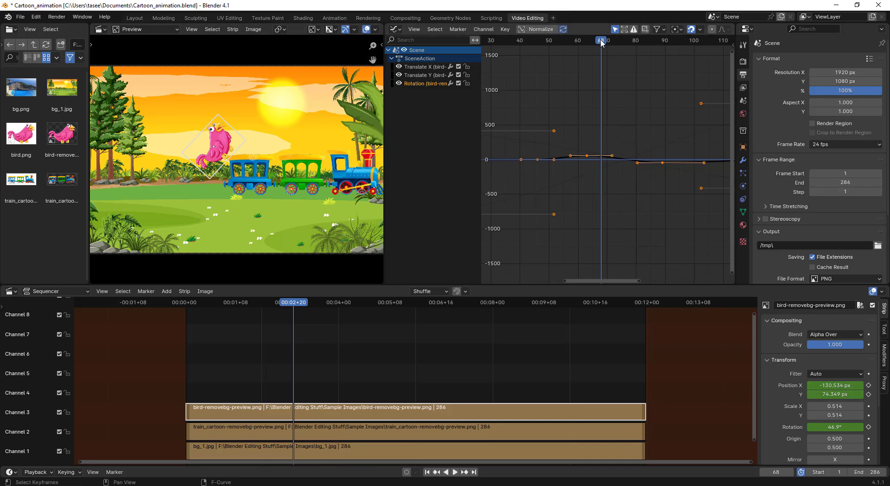
pyautogui.moveTo(601, 42); pyautogui.dragTo(584, 68)
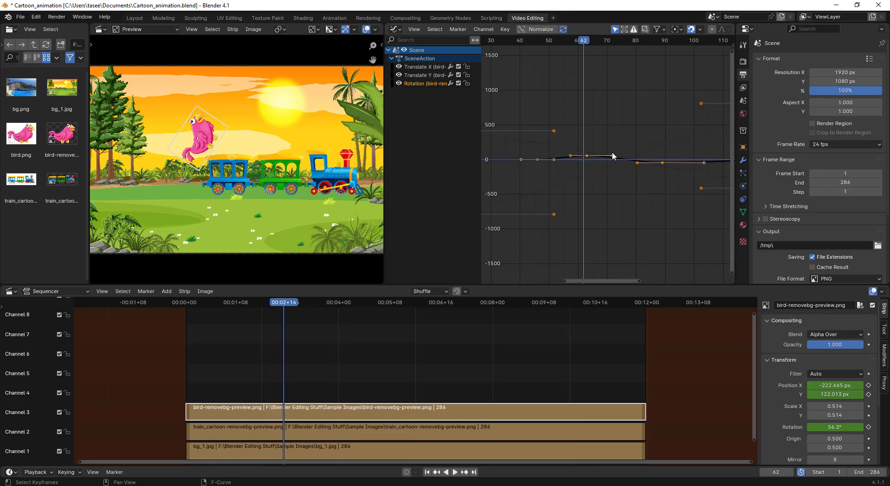
# Try moving the bird's selected curve handles up by about 420 and preview the altered motion.
pyautogui.press('g')
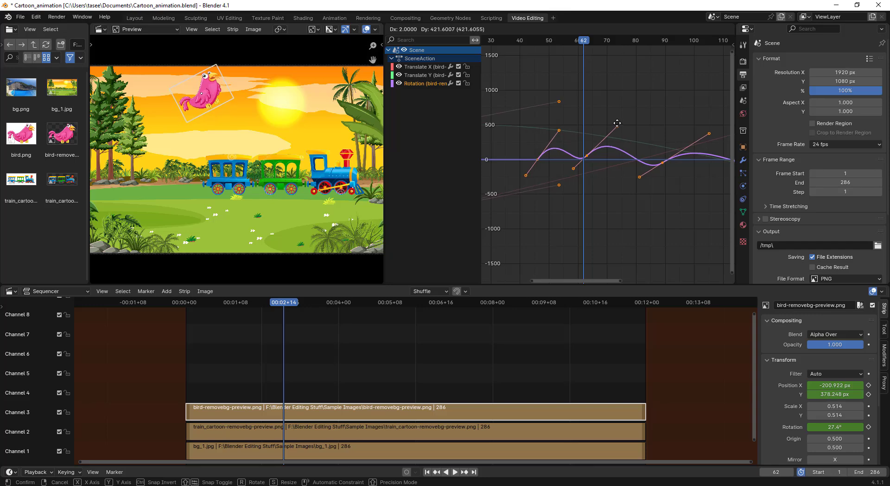
pyautogui.click(615, 130)
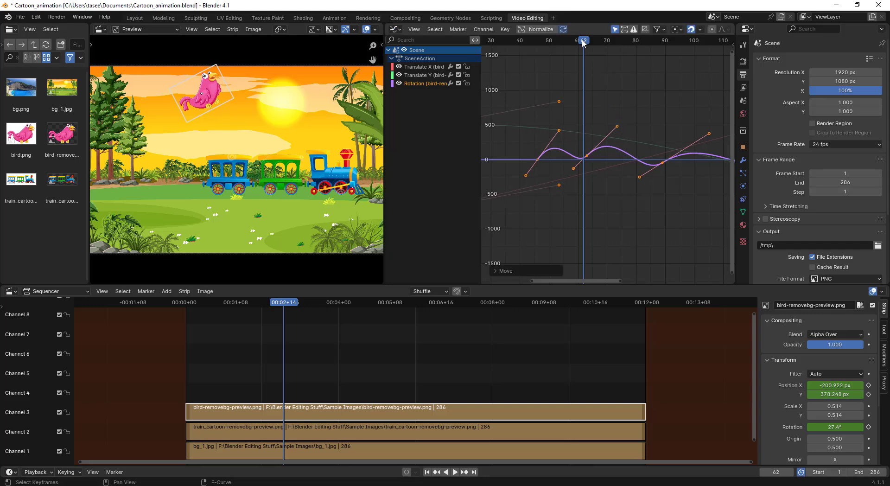
pyautogui.moveTo(582, 43); pyautogui.dragTo(567, 57)
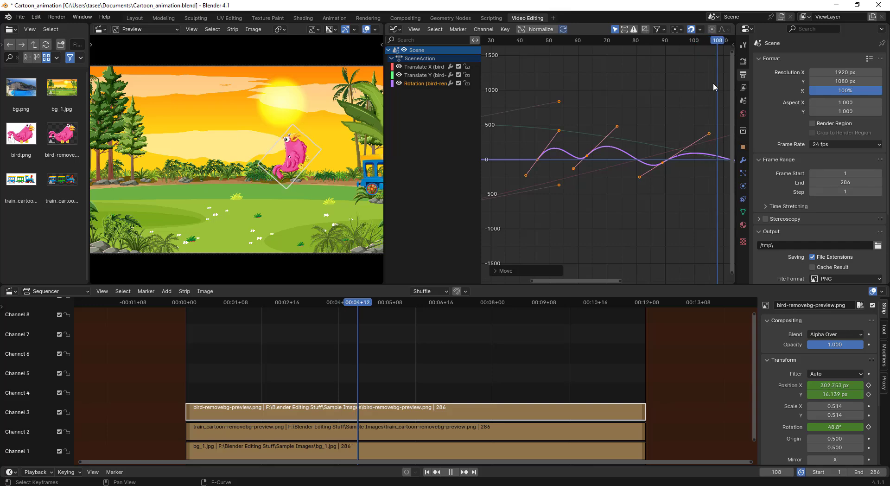
pyautogui.moveTo(713, 83); pyautogui.dragTo(688, 92)
pyautogui.moveTo(617, 128); pyautogui.dragTo(621, 132)
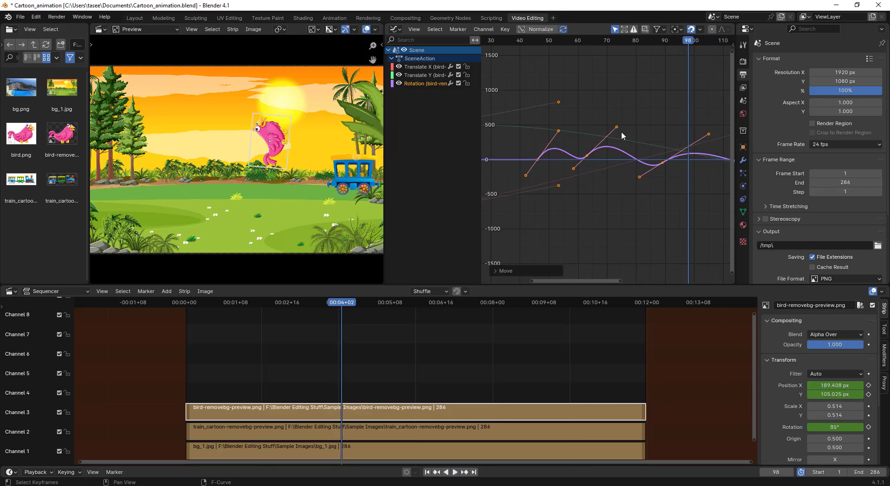
# Undo the move of the bird's curve handles.
pyautogui.hotkey('ctrl', 'z')
pyautogui.hotkey('ctrl', 'z')
pyautogui.hotkey('ctrl', 'z')
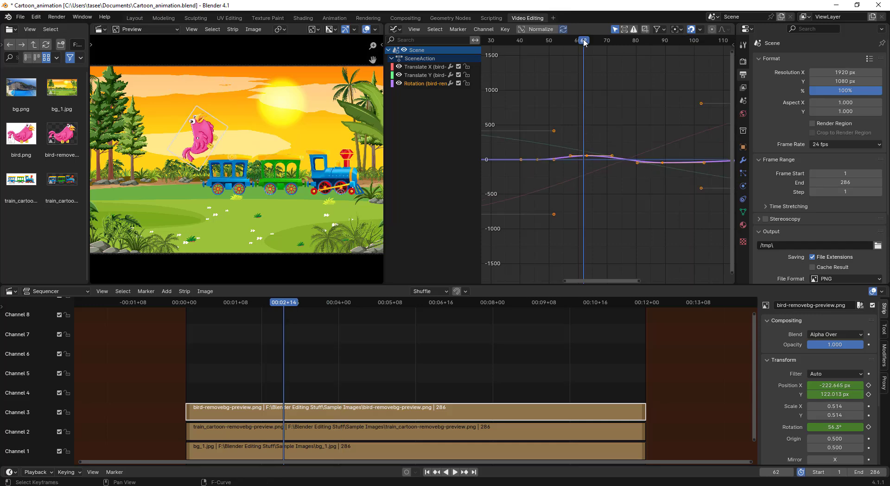
# Raise the bird's Rotation keyframe near frame 62 to about 480 degrees, preview the spin, and scrub to frame 64.
pyautogui.moveTo(583, 42); pyautogui.dragTo(603, 77)
pyautogui.moveTo(587, 156); pyautogui.dragTo(584, 126)
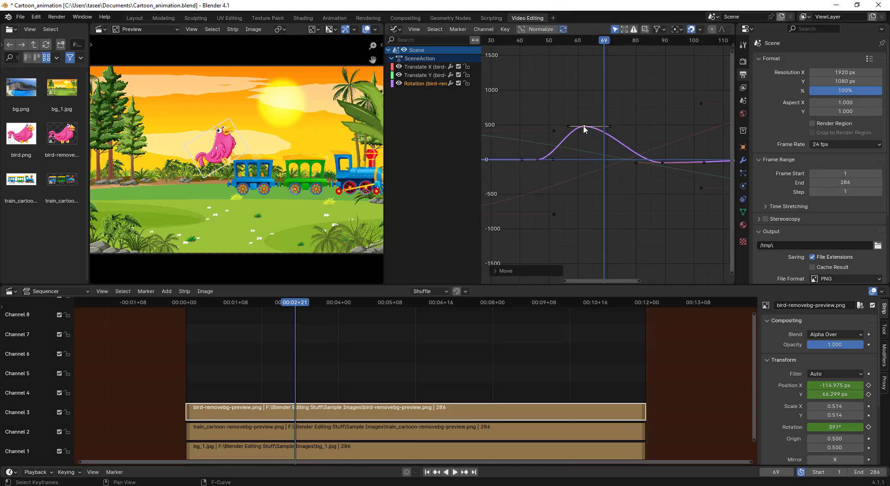
pyautogui.hotkey('shift', 'ctrl', 'space')
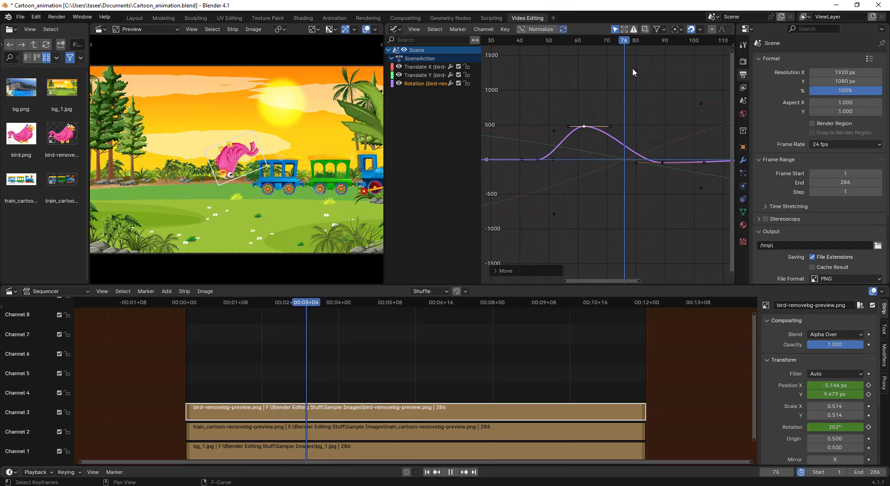
pyautogui.moveTo(624, 81); pyautogui.dragTo(589, 99)
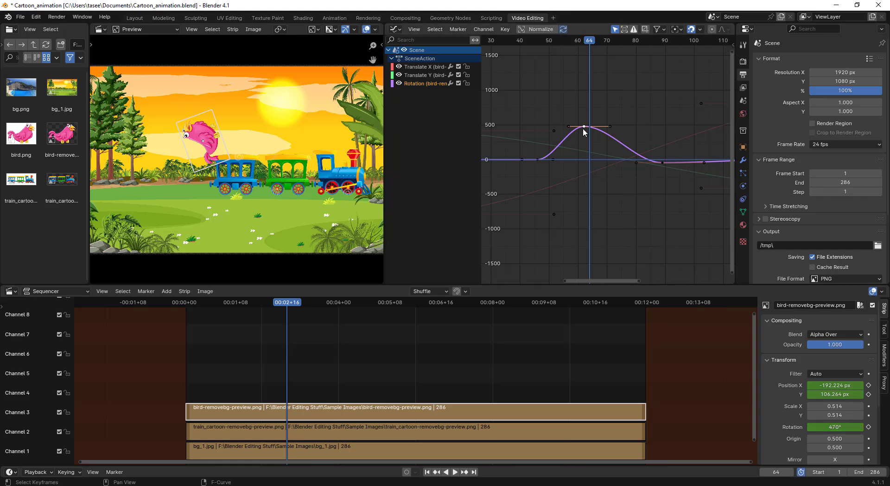
# Move the bird's peak Rotation keyframe to frame 64 and down to about -440 degrees, and preview the spin up to frame 103.
pyautogui.moveTo(583, 128); pyautogui.dragTo(587, 174)
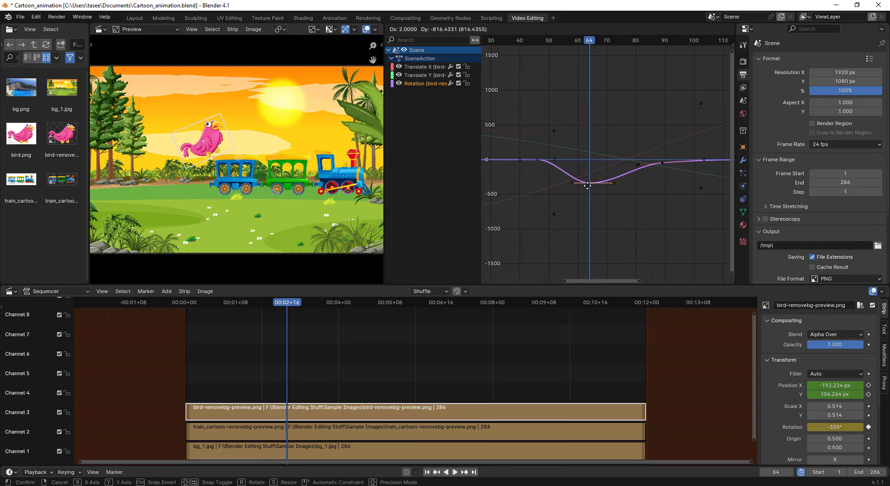
pyautogui.moveTo(589, 193); pyautogui.dragTo(588, 189)
pyautogui.hotkey('shift', 'ctrl', 'space')
pyautogui.moveTo(531, 46); pyautogui.dragTo(684, 67)
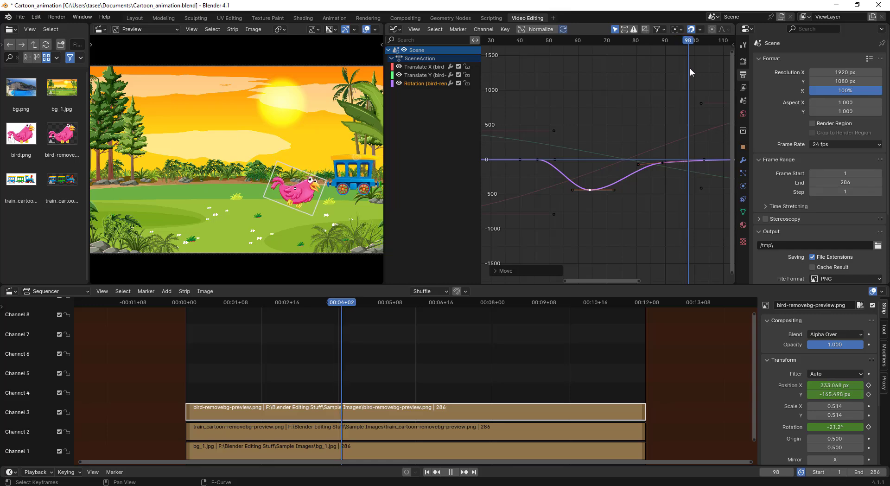
pyautogui.press('space')
# Select the bird's Translate X curve and scrub the current frame to 123.
pyautogui.moveTo(576, 280); pyautogui.dragTo(613, 280)
pyautogui.click(427, 66)
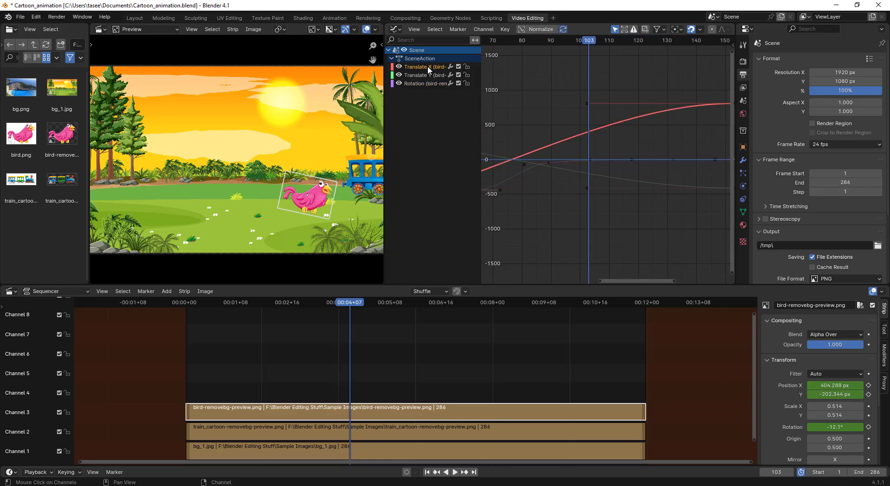
pyautogui.moveTo(590, 40); pyautogui.dragTo(640, 58)
pyautogui.press('space')
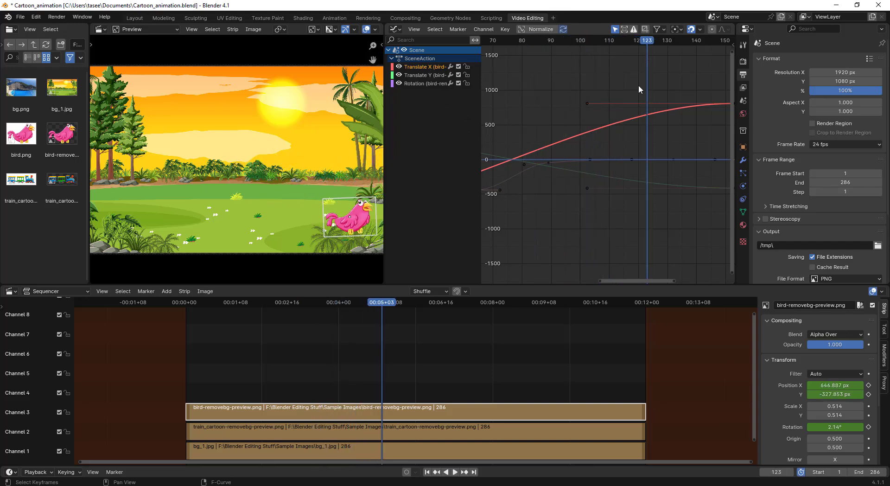
# Raise the last keyframe of the bird's Translate X curve to about 1257 px, near frame 155.
pyautogui.moveTo(607, 279); pyautogui.dragTo(647, 279)
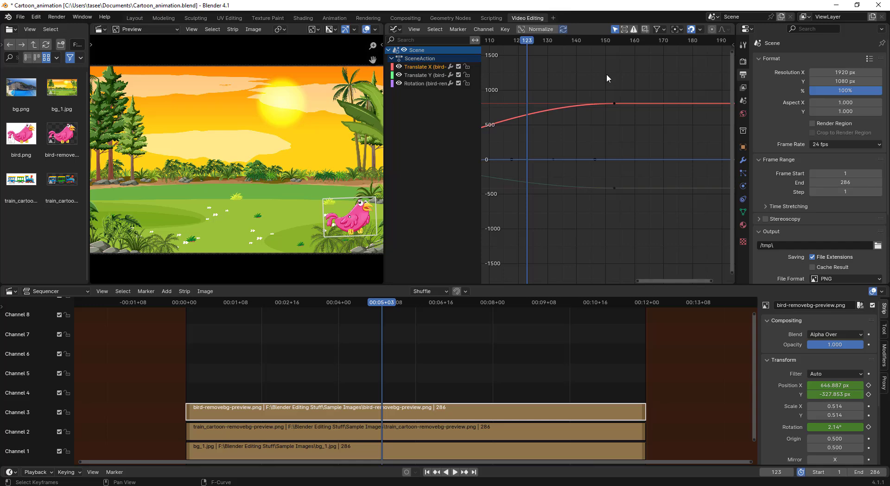
pyautogui.click(614, 103)
pyautogui.press('g')
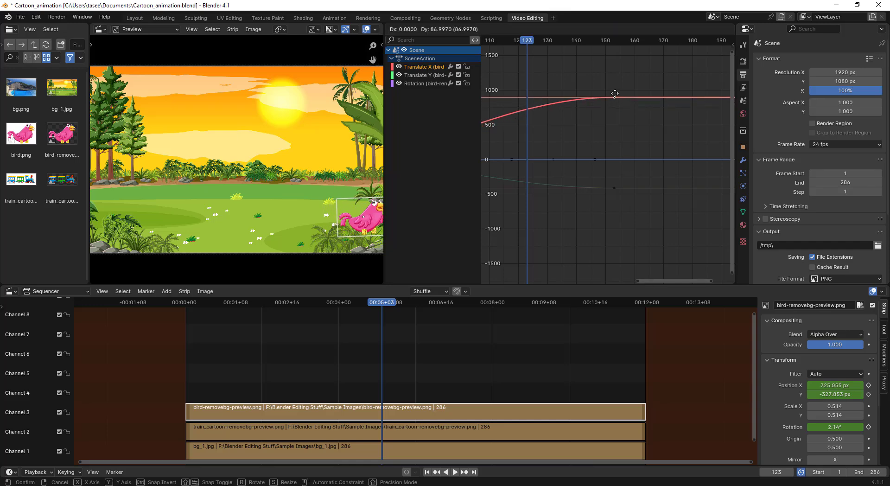
pyautogui.click(619, 70)
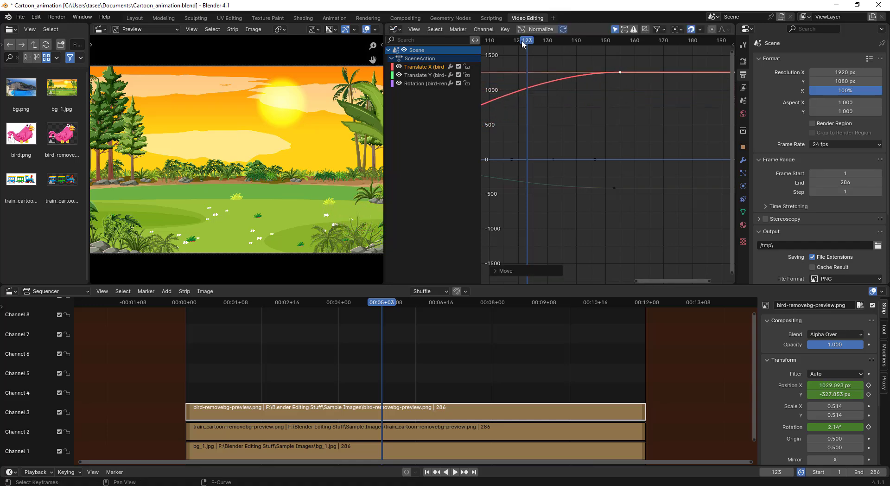
# Play the animation from frame 4 to check the bird's altered horizontal motion, and stop at frame 234.
pyautogui.moveTo(523, 41); pyautogui.dragTo(674, 45)
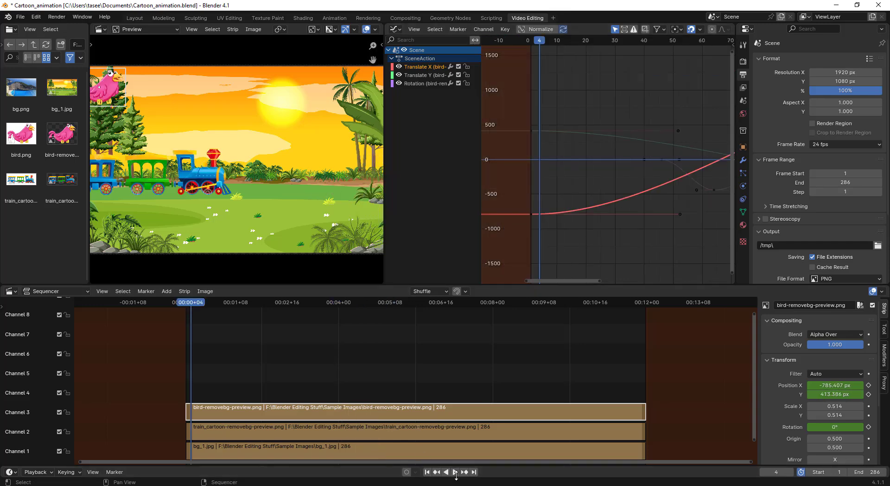
pyautogui.click(455, 472)
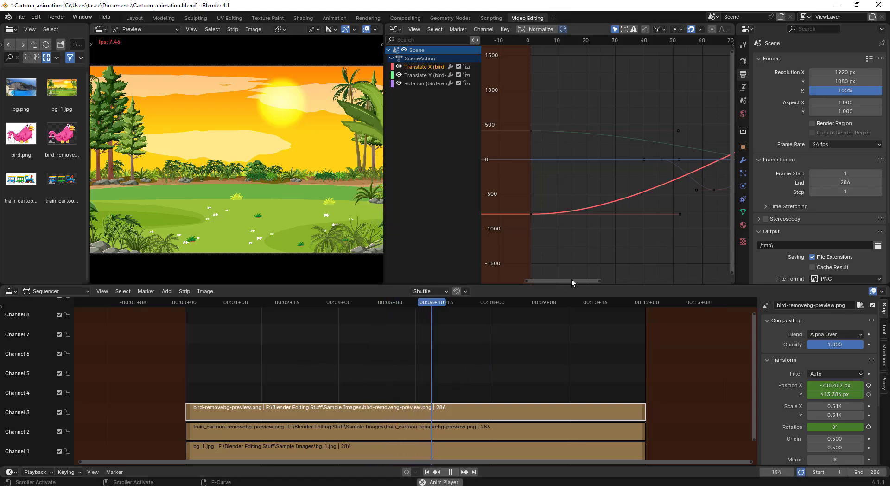
pyautogui.moveTo(571, 278); pyautogui.dragTo(690, 277)
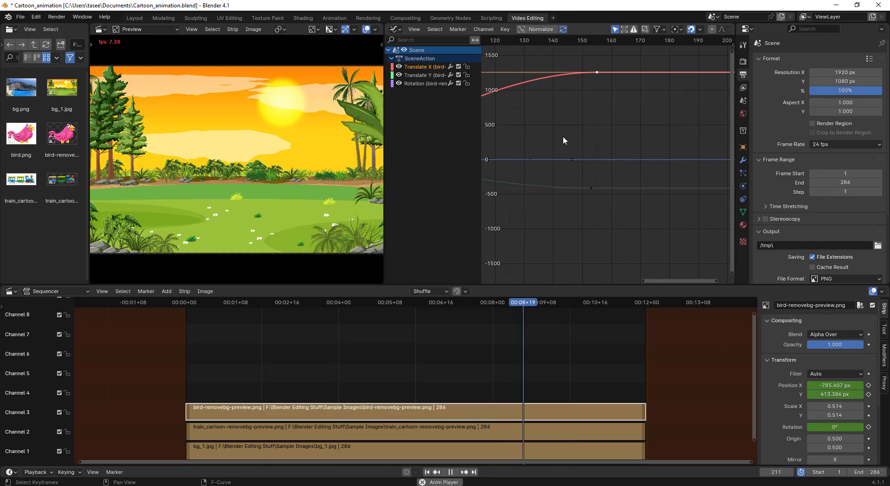
pyautogui.click(450, 472)
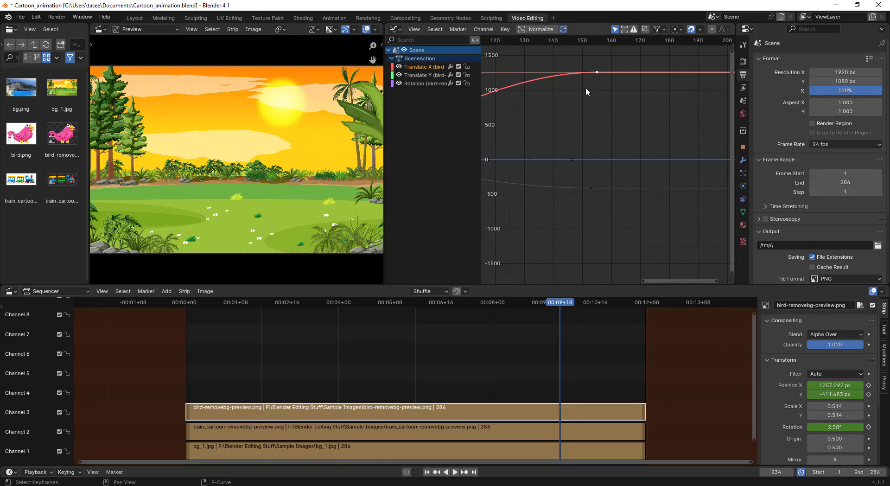
# Examine the bird's Rotation, Translate Y and Translate X curves in turn, returning to the Rotation curve around frames 30 to 110.
pyautogui.click(422, 83)
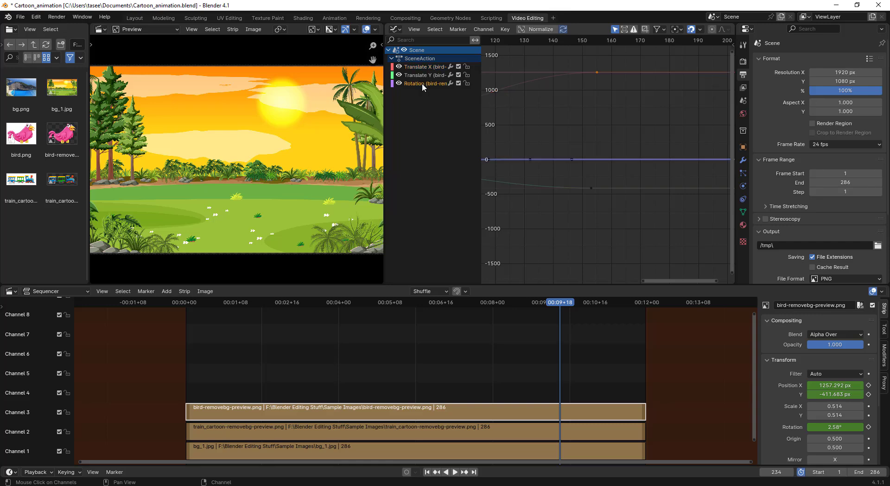
pyautogui.click(425, 75)
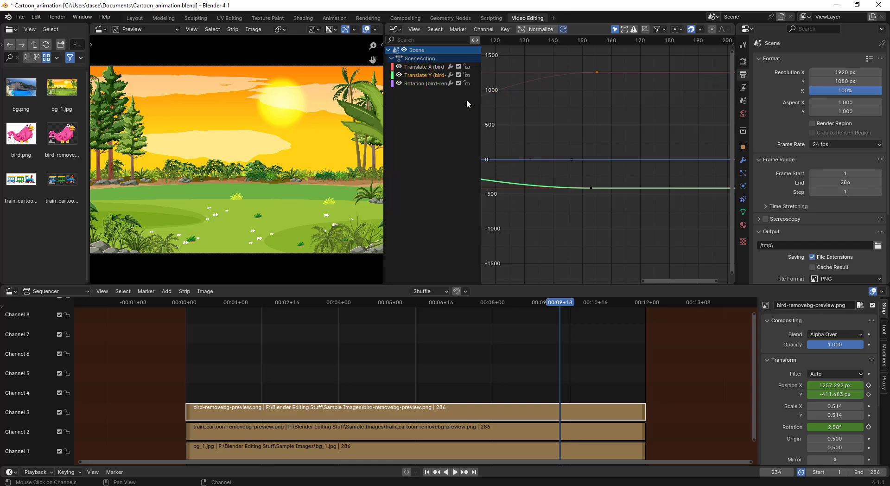
pyautogui.moveTo(691, 281); pyautogui.dragTo(602, 244)
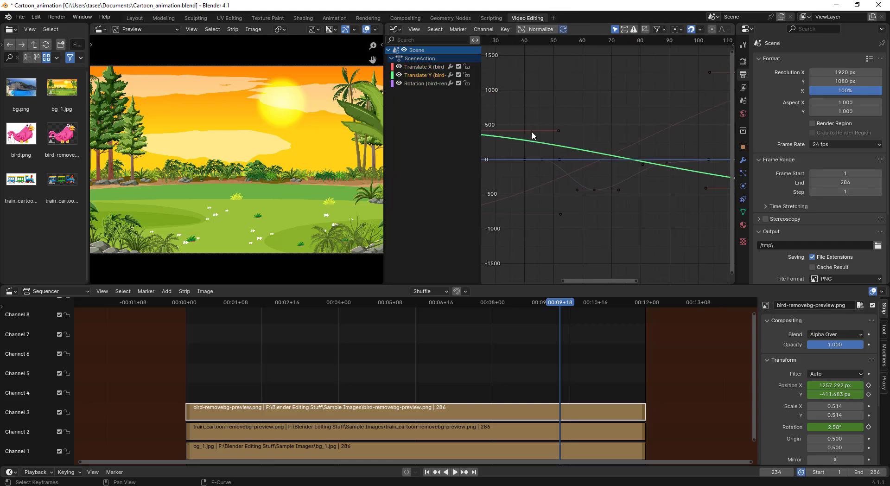
pyautogui.click(419, 68)
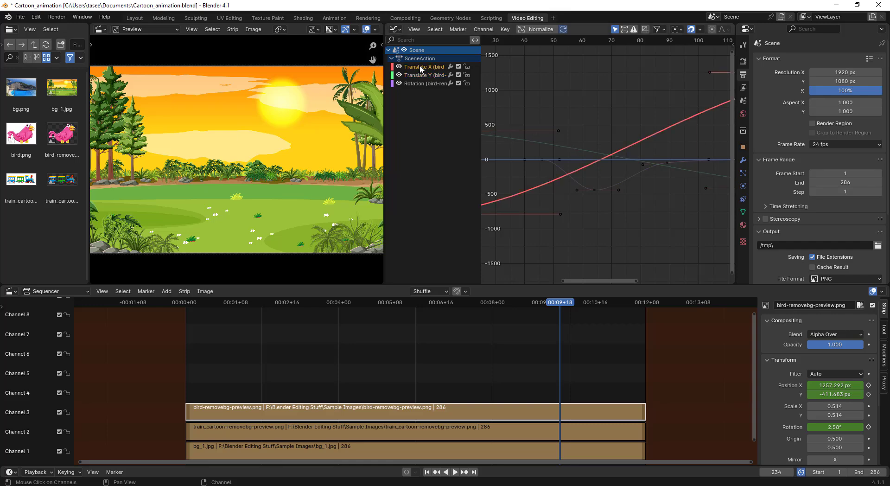
pyautogui.click(422, 85)
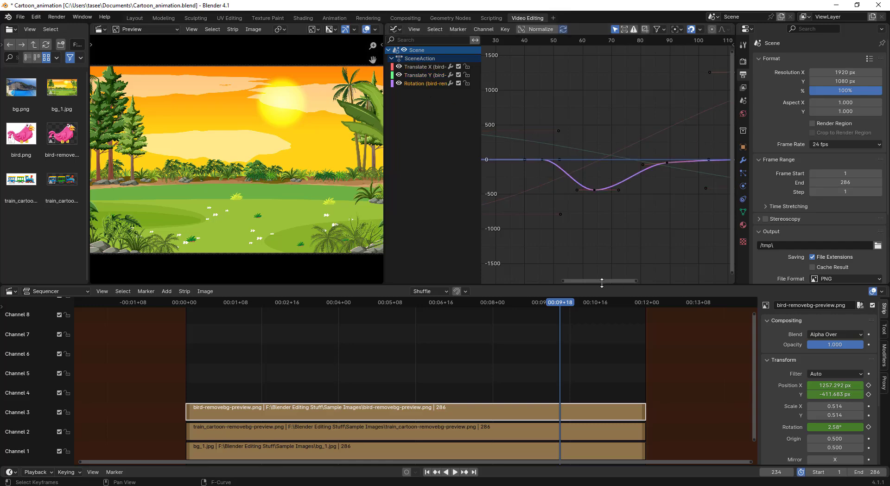